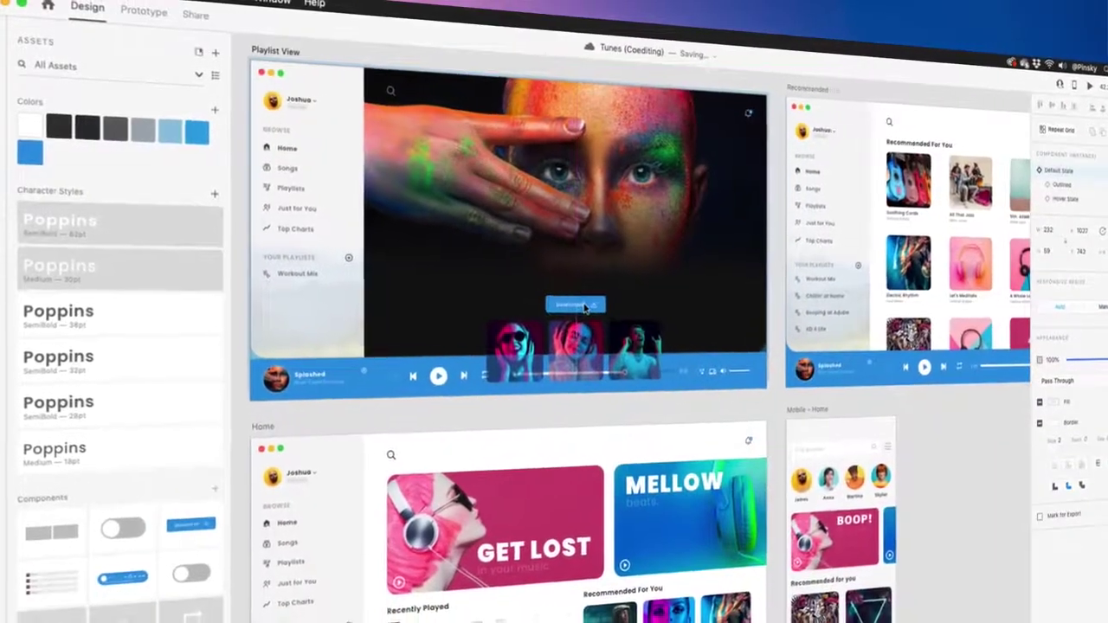
Edit the saved blue color asset to magenta so the player bars and buttons using it are recolored
{"action": "right_click", "coordinate": [38, 156]}
{"action": "left_click", "coordinate": [50, 180]}
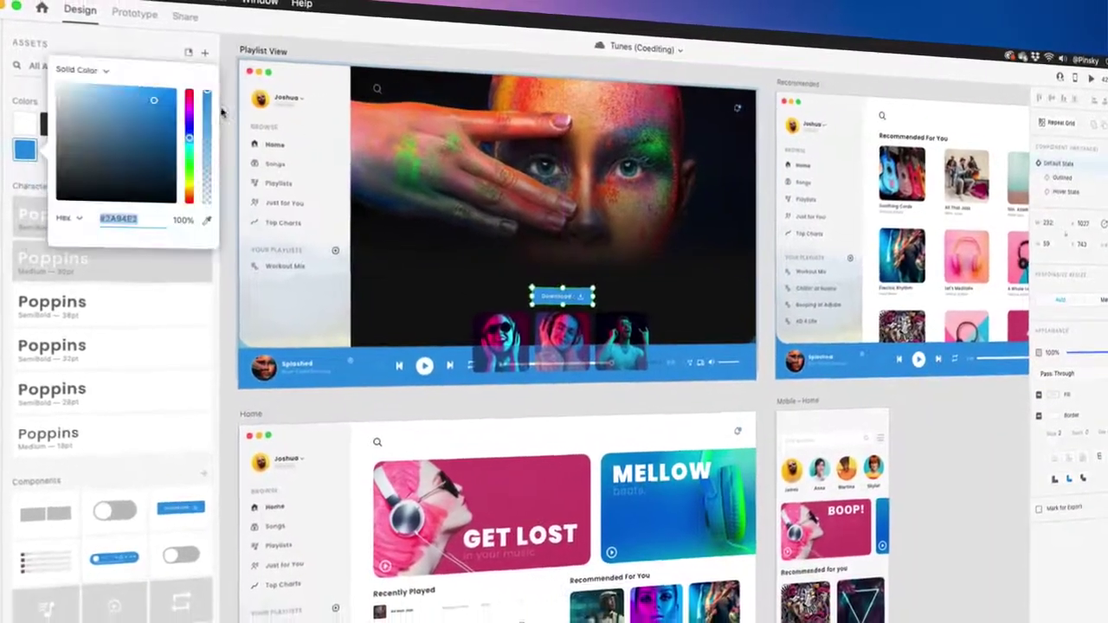
{"action": "left_click_drag", "start_coordinate": [189, 136], "coordinate": [190, 103]}
{"action": "left_click", "coordinate": [402, 397]}
Apply a Repeat Grid to an element in the Home artboard's sidebar and adjust the grid vertically
{"action": "left_click", "coordinate": [258, 460]}
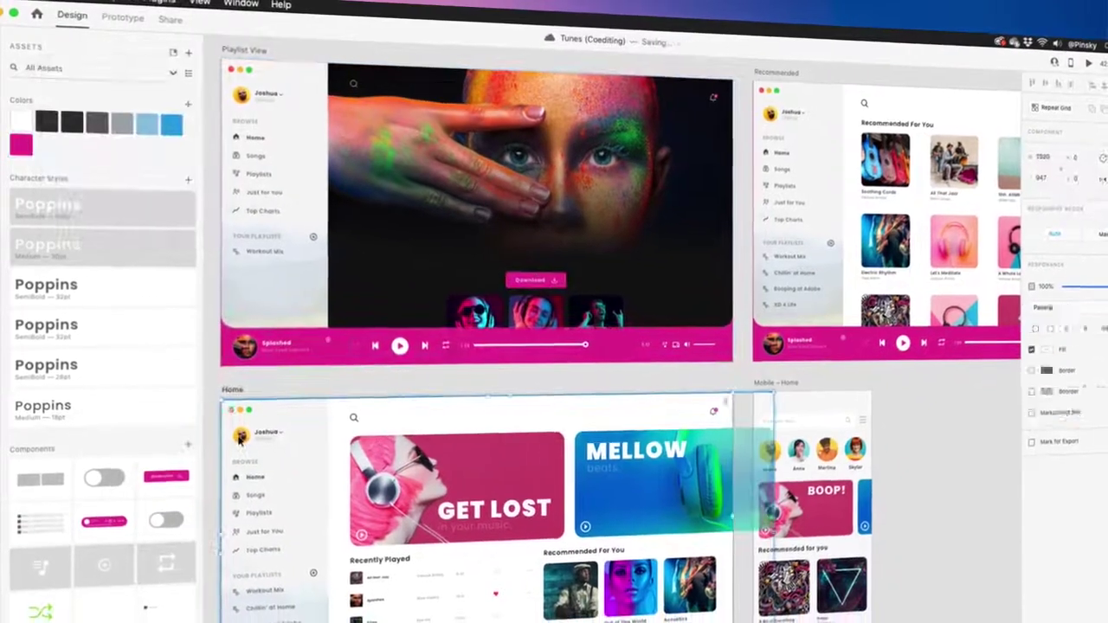
{"action": "double_click", "coordinate": [240, 440]}
{"action": "left_click", "coordinate": [1057, 160]}
{"action": "double_click", "coordinate": [287, 451]}
{"action": "key", "text": "super+r"}
{"action": "left_click_drag", "start_coordinate": [287, 459], "coordinate": [287, 481]}
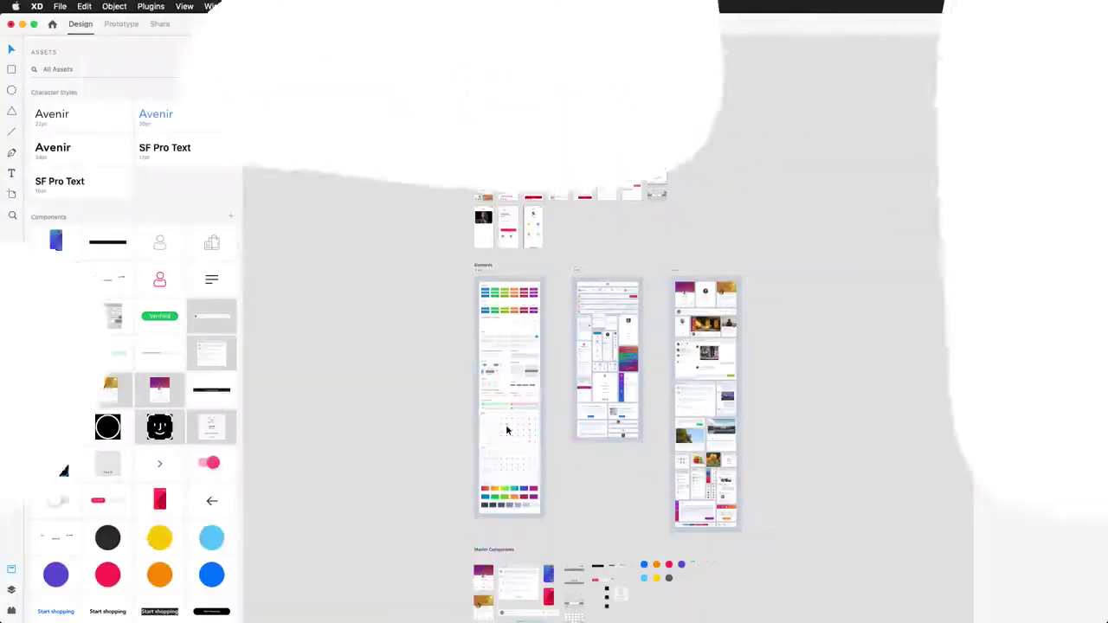
{"action": "scroll", "coordinate": [571, 60], "scroll_direction": "up", "scroll_amount": 5}
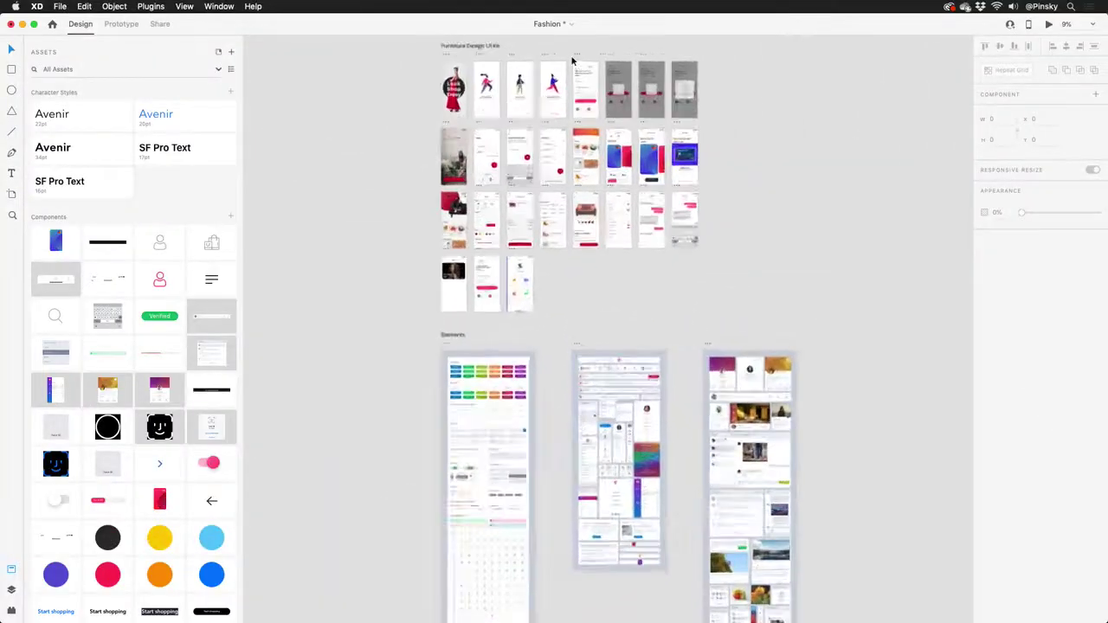
{"action": "scroll", "coordinate": [571, 60], "scroll_direction": "up", "scroll_amount": 2}
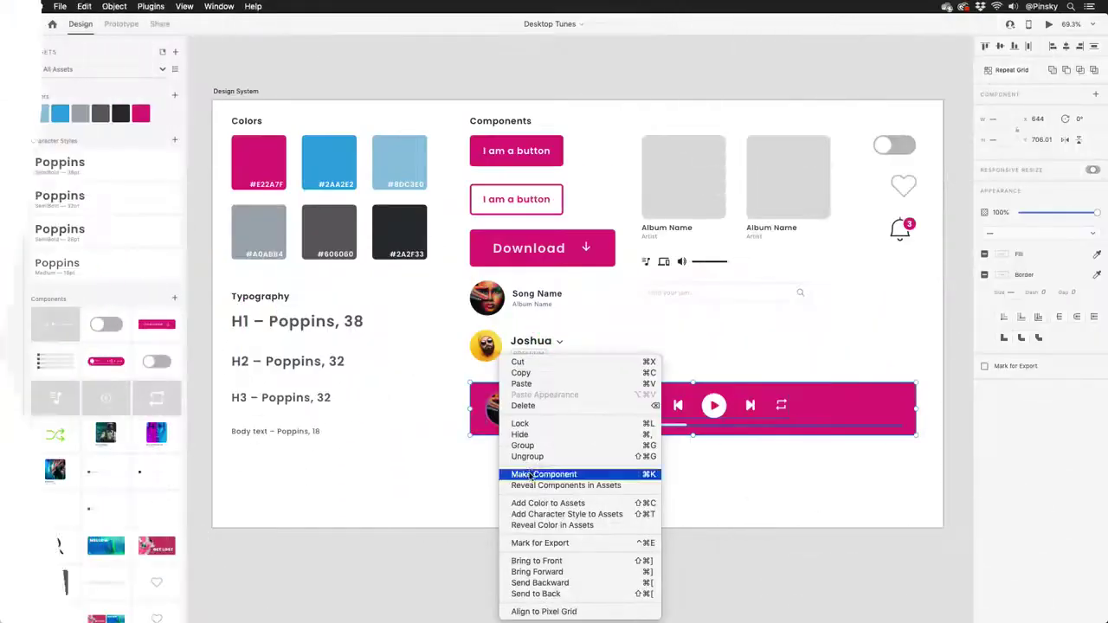
Make the music player bar a component and place a copy below it, stretched leftward to a width of about 1712
{"action": "left_click", "coordinate": [528, 471]}
{"action": "left_click_drag", "start_coordinate": [554, 407], "coordinate": [585, 473]}
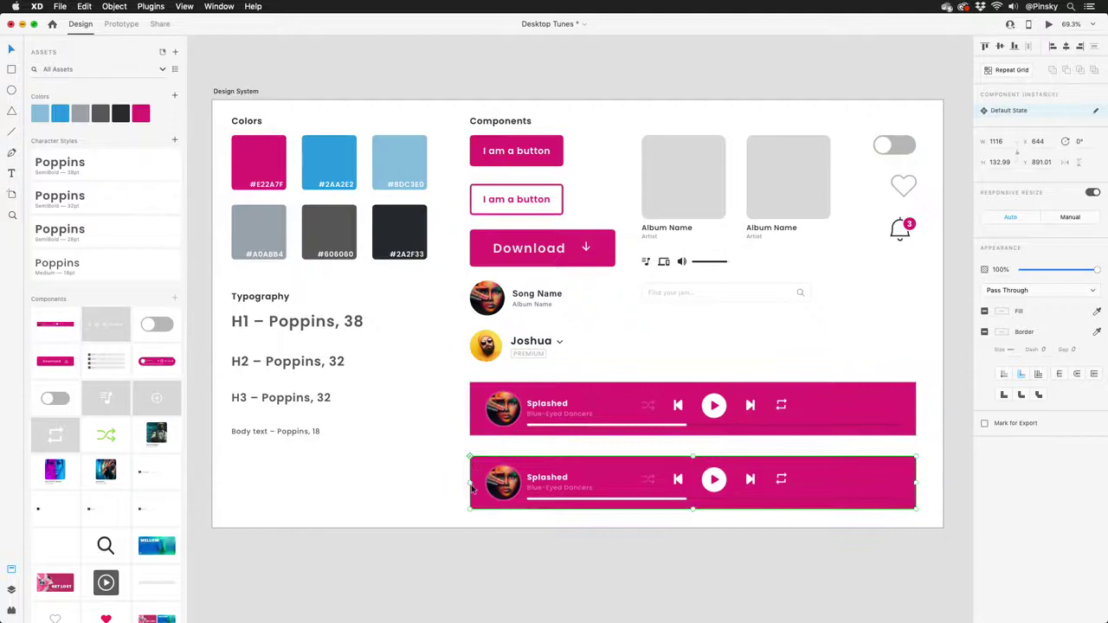
{"action": "left_click_drag", "start_coordinate": [470, 482], "coordinate": [232, 482]}
Set the width of the progress line inside the widened player bar to 820
{"action": "double_click", "coordinate": [418, 502]}
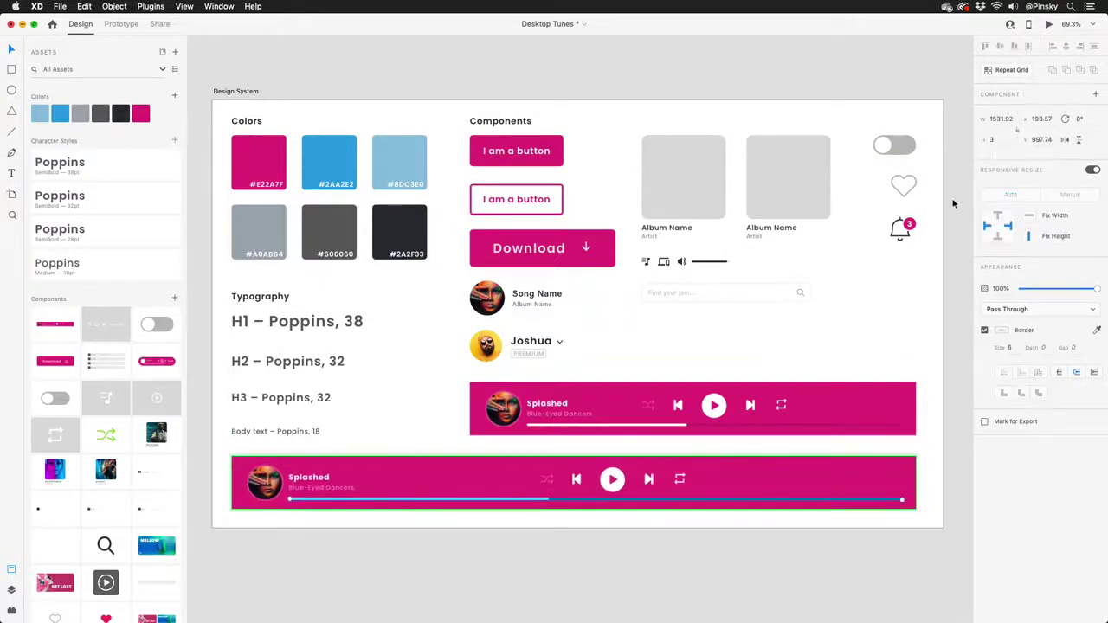
{"action": "type", "text": "820"}
{"action": "key", "text": "Return"}
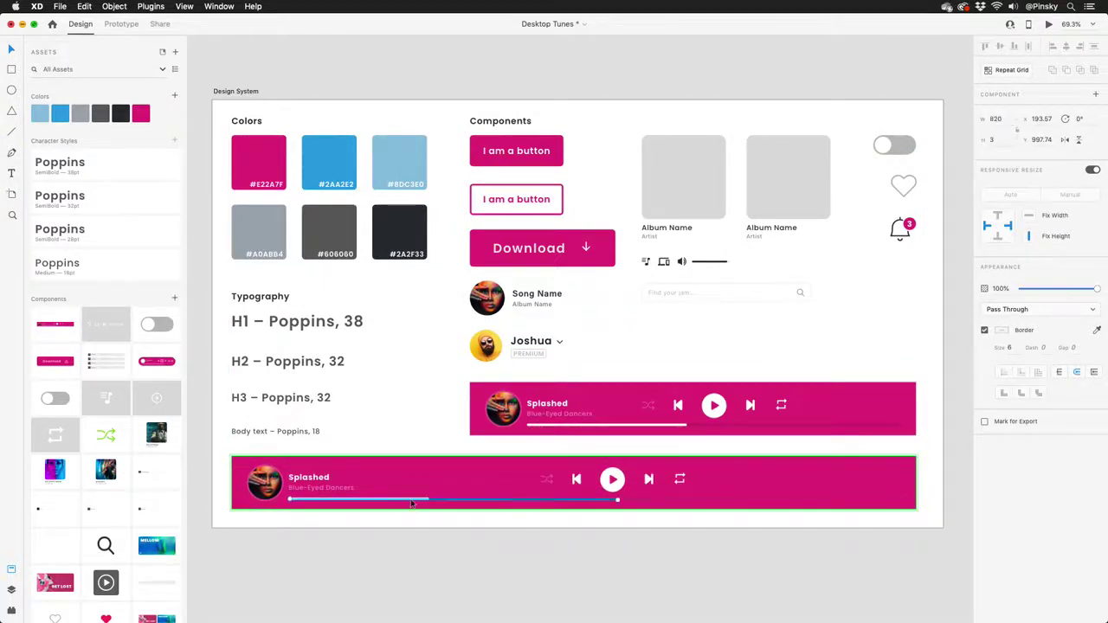
Rearrange the widened player bar with the playback controls beside the song title and the progress line after them
{"action": "left_click_drag", "start_coordinate": [612, 480], "coordinate": [454, 482]}
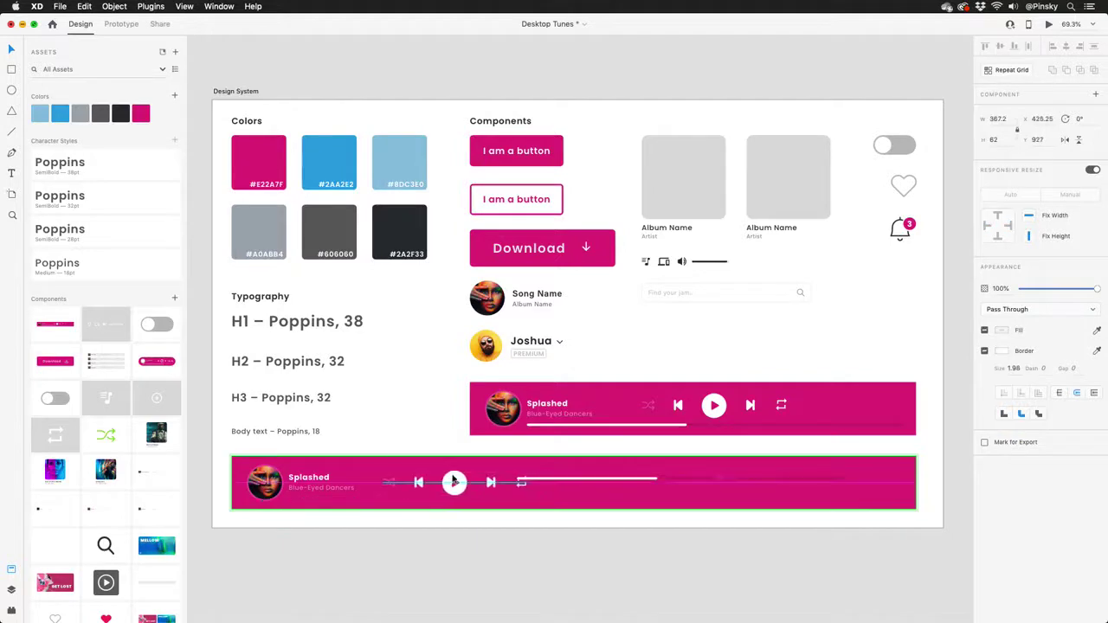
{"action": "left_click_drag", "start_coordinate": [645, 482], "coordinate": [662, 483]}
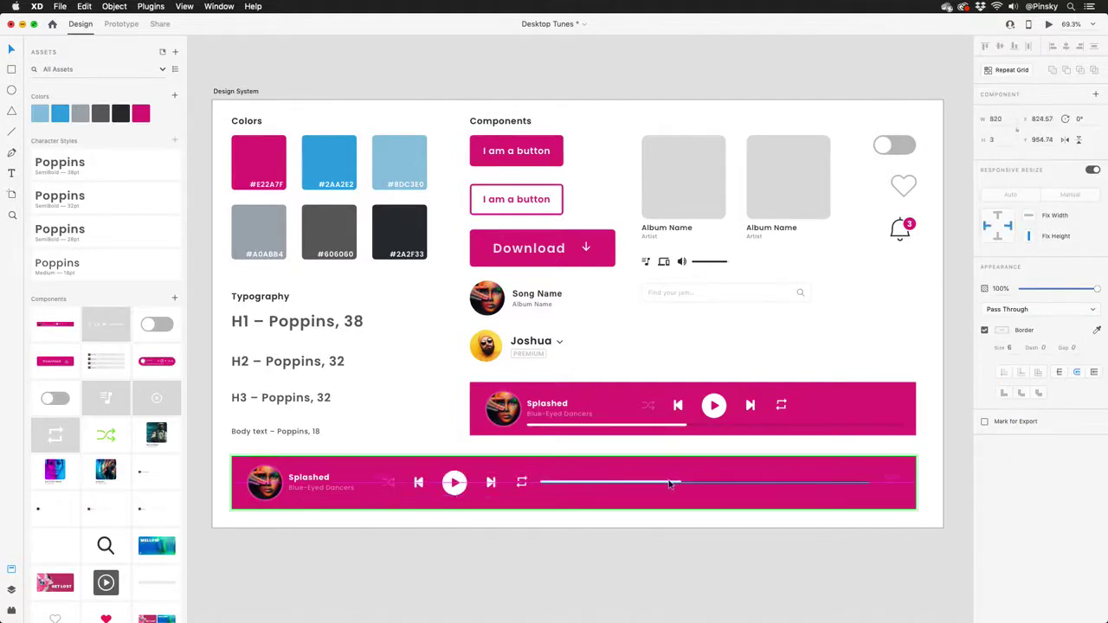
{"action": "left_click_drag", "start_coordinate": [570, 502], "coordinate": [800, 481]}
{"action": "left_click", "coordinate": [798, 483]}
{"action": "key", "text": "Escape"}
Edit the player bar's master component and adjust the corner rounding of its magenta background
{"action": "right_click", "coordinate": [792, 502]}
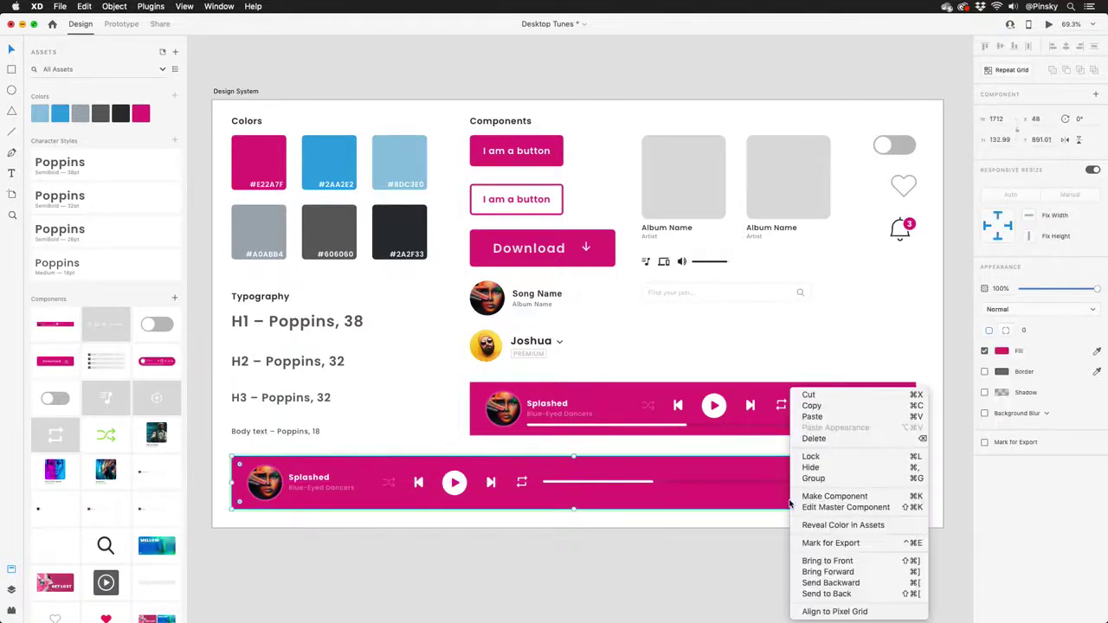
{"action": "left_click", "coordinate": [896, 508]}
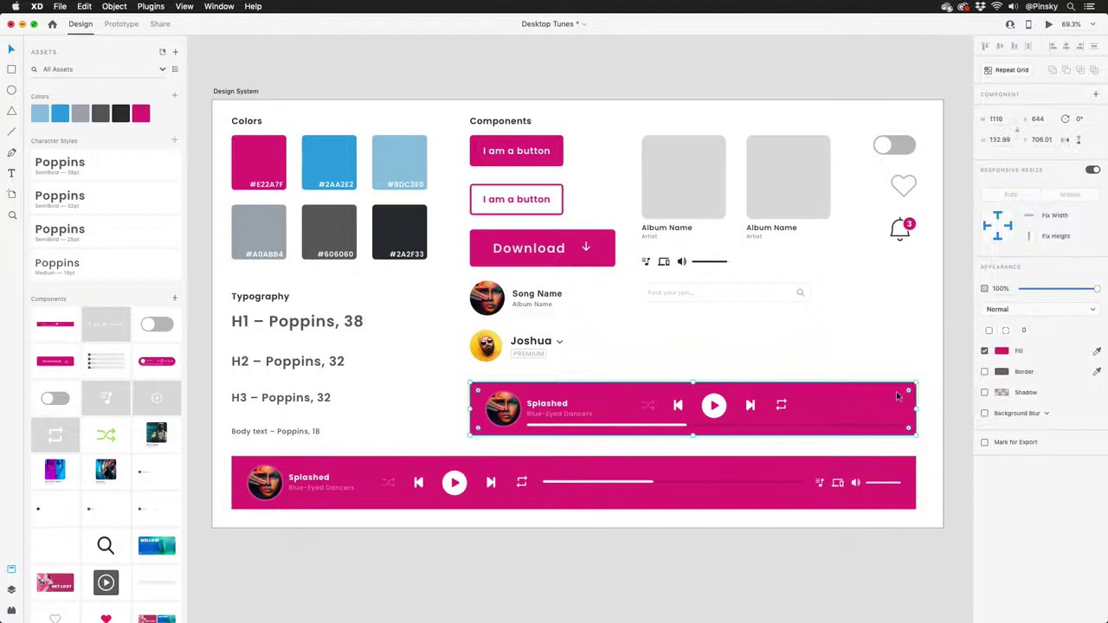
{"action": "left_click_drag", "start_coordinate": [906, 395], "coordinate": [875, 405]}
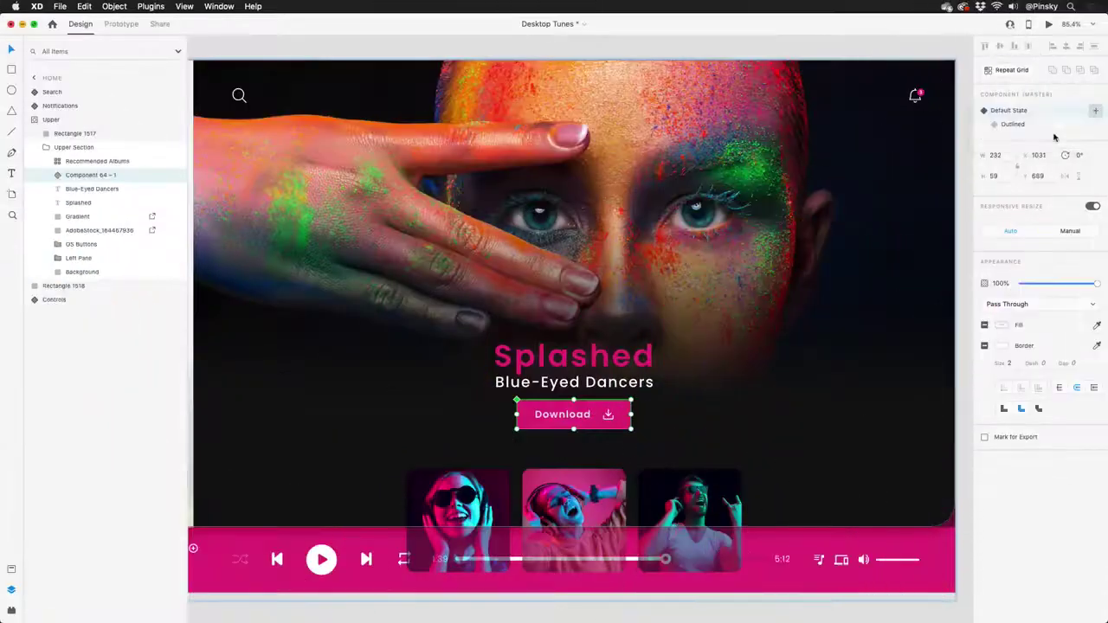
Lighten the magenta background fill of the Download button in its Hover State
{"action": "double_click", "coordinate": [596, 413]}
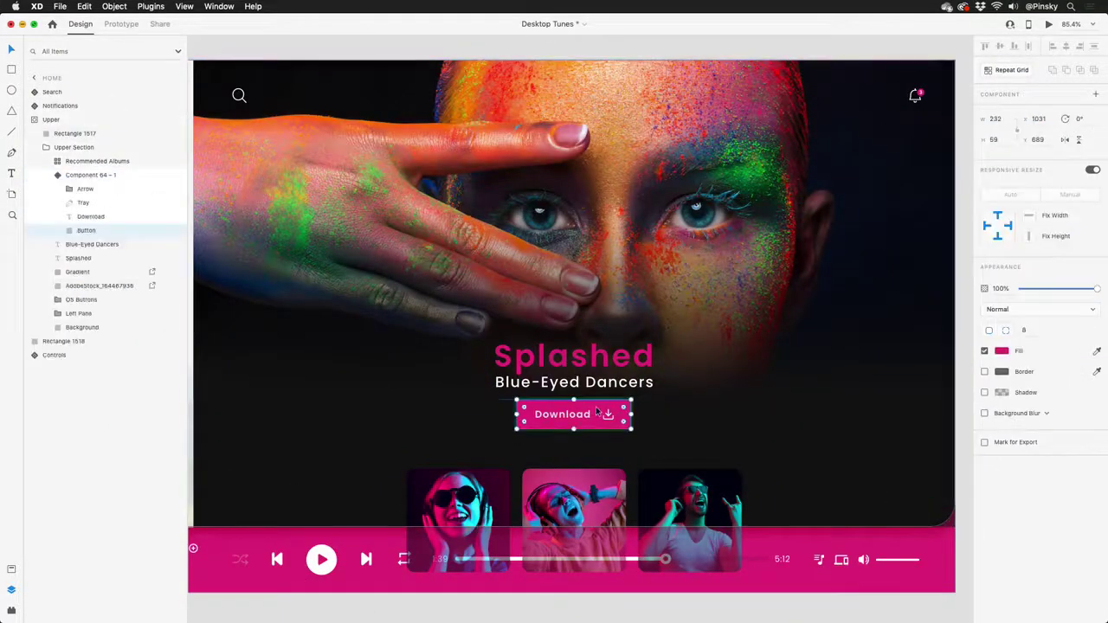
{"action": "left_click", "coordinate": [1001, 350]}
{"action": "left_click_drag", "start_coordinate": [934, 307], "coordinate": [927, 300]}
{"action": "left_click", "coordinate": [608, 415]}
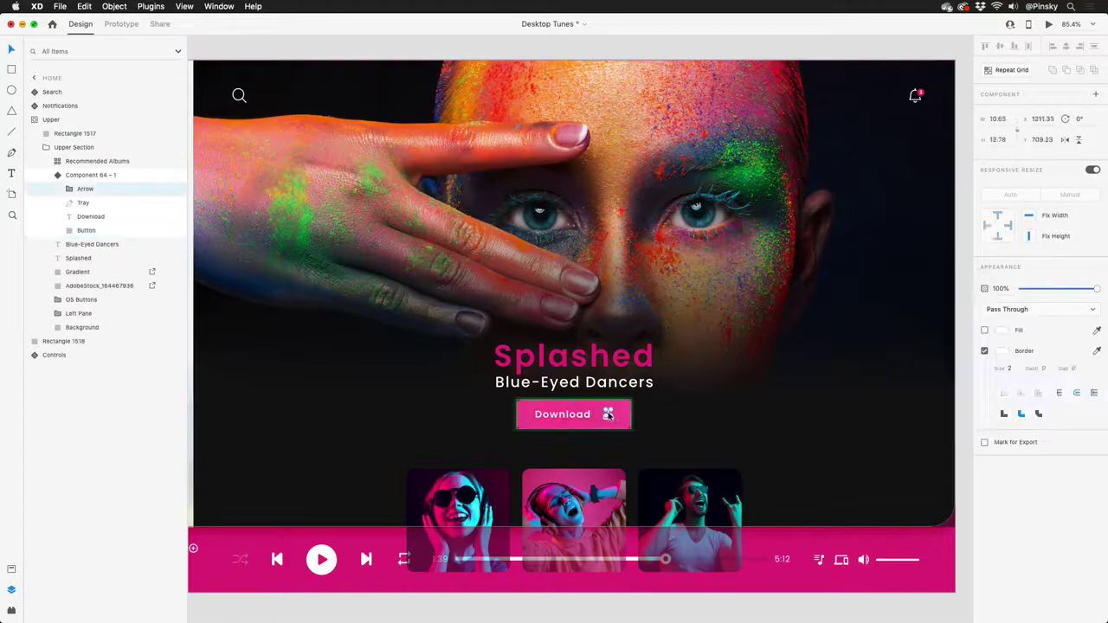
{"action": "left_click", "coordinate": [607, 420]}
{"action": "key", "text": "Escape"}
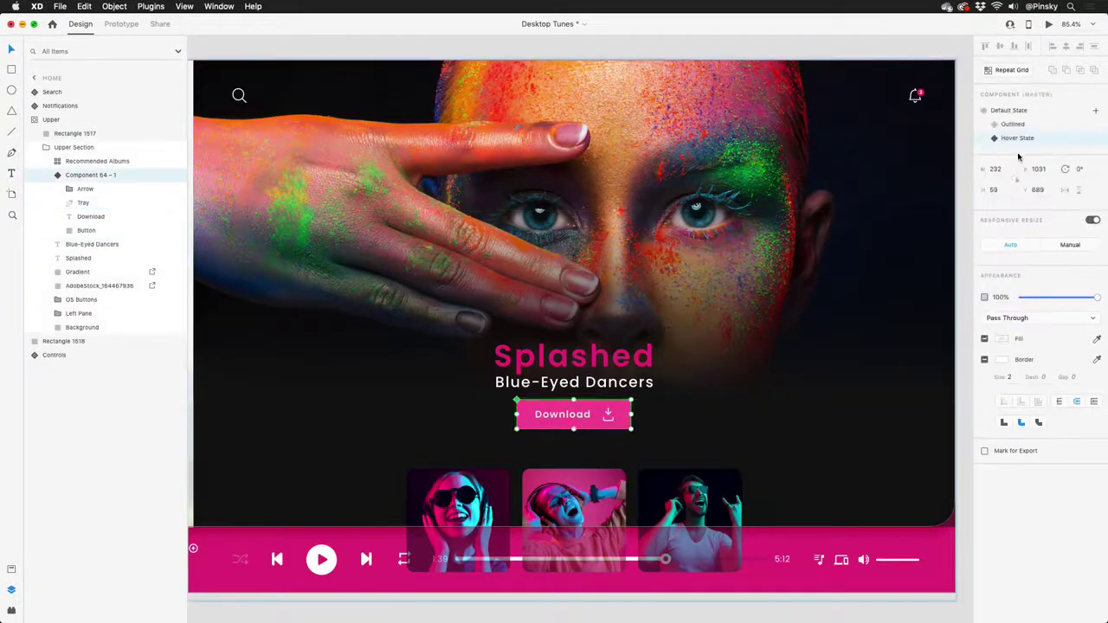
Compare the Download button's Outlined, Hover State and Default State
{"action": "left_click", "coordinate": [1025, 126]}
{"action": "left_click", "coordinate": [1011, 111]}
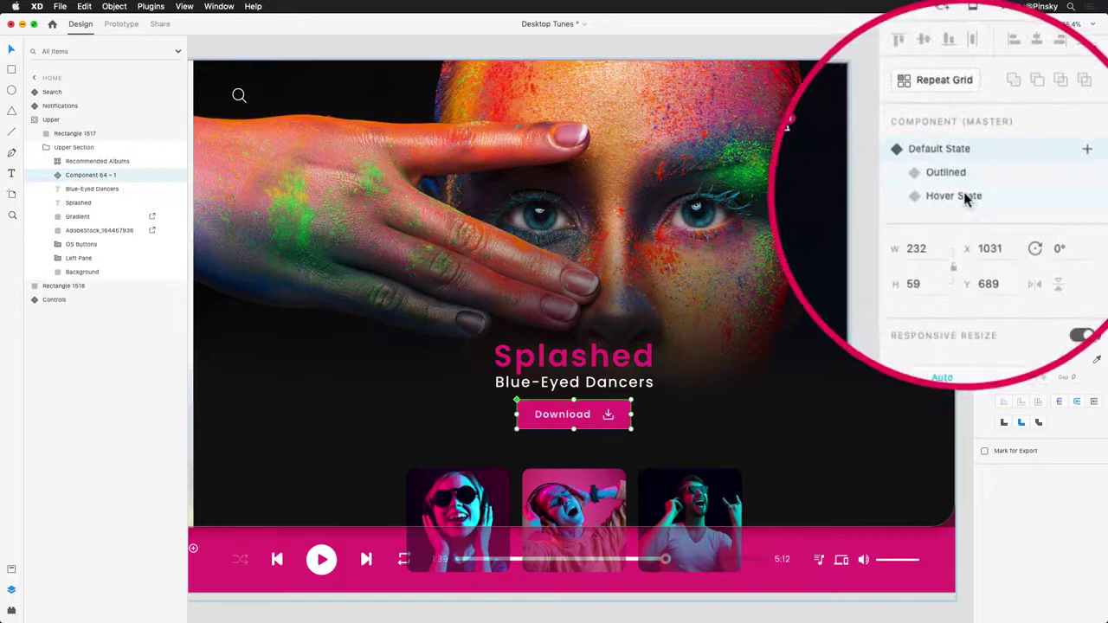
{"action": "left_click", "coordinate": [1021, 139]}
{"action": "left_click", "coordinate": [1008, 111]}
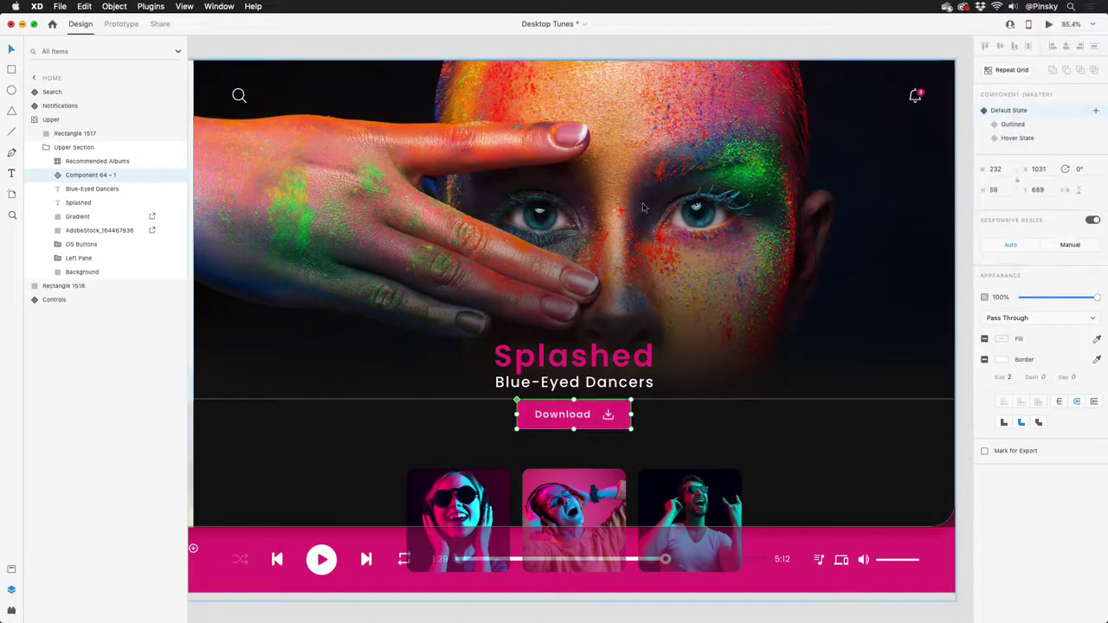
Add a Tap interaction that auto-animates the search icon to State 2 with Ease In-Out over 0.3 s, and test it in the preview
{"action": "left_click", "coordinate": [120, 24]}
{"action": "left_click", "coordinate": [240, 95]}
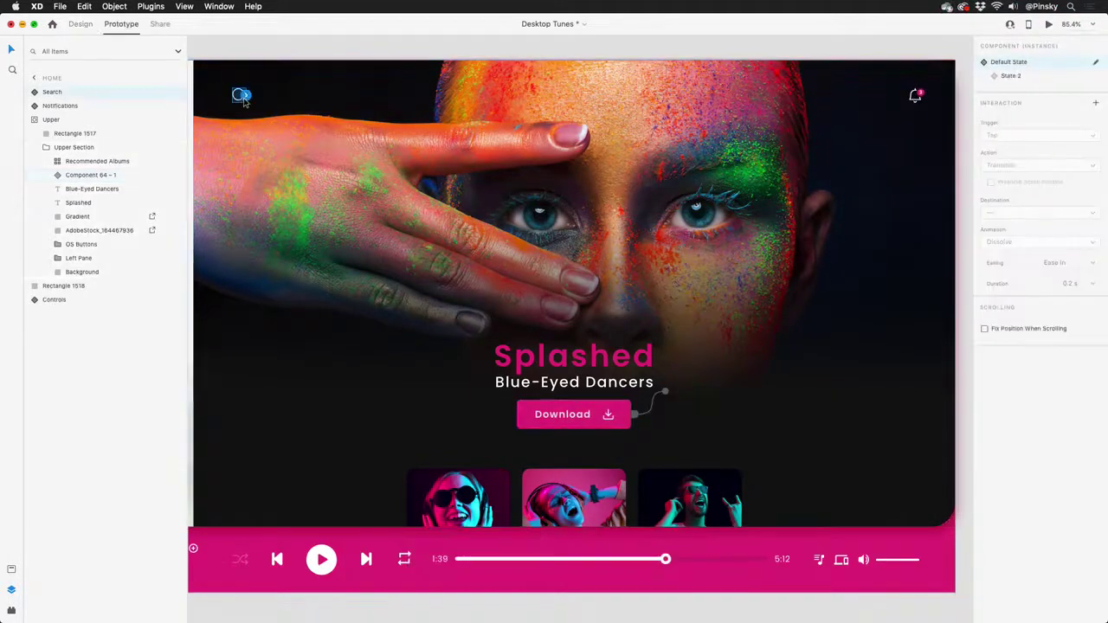
{"action": "left_click", "coordinate": [1060, 195]}
{"action": "left_click", "coordinate": [1067, 212]}
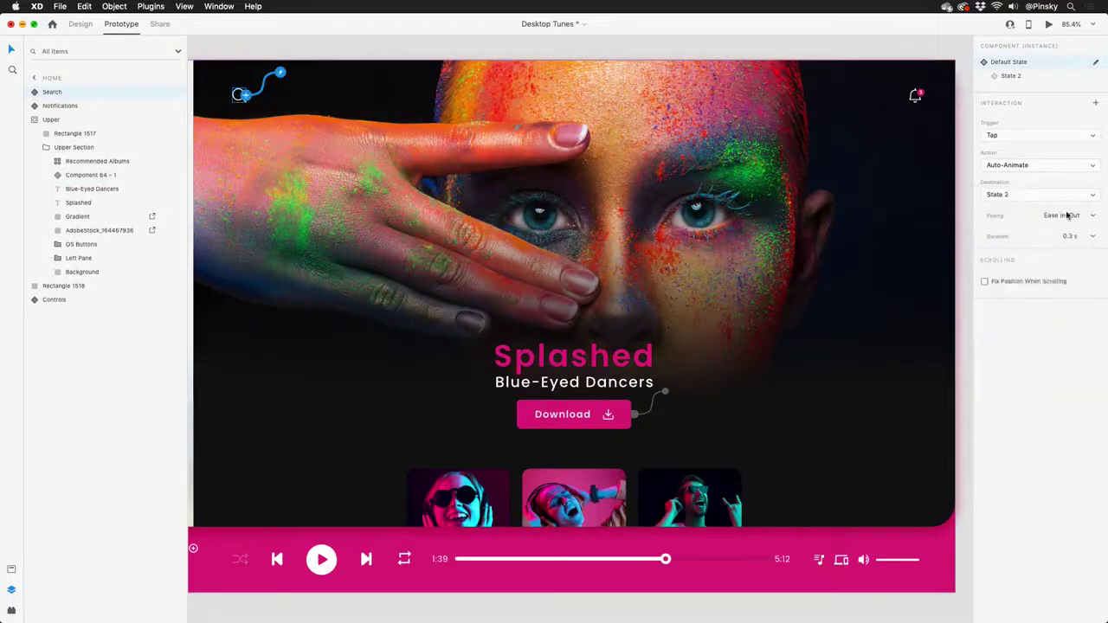
{"action": "left_click", "coordinate": [1047, 25]}
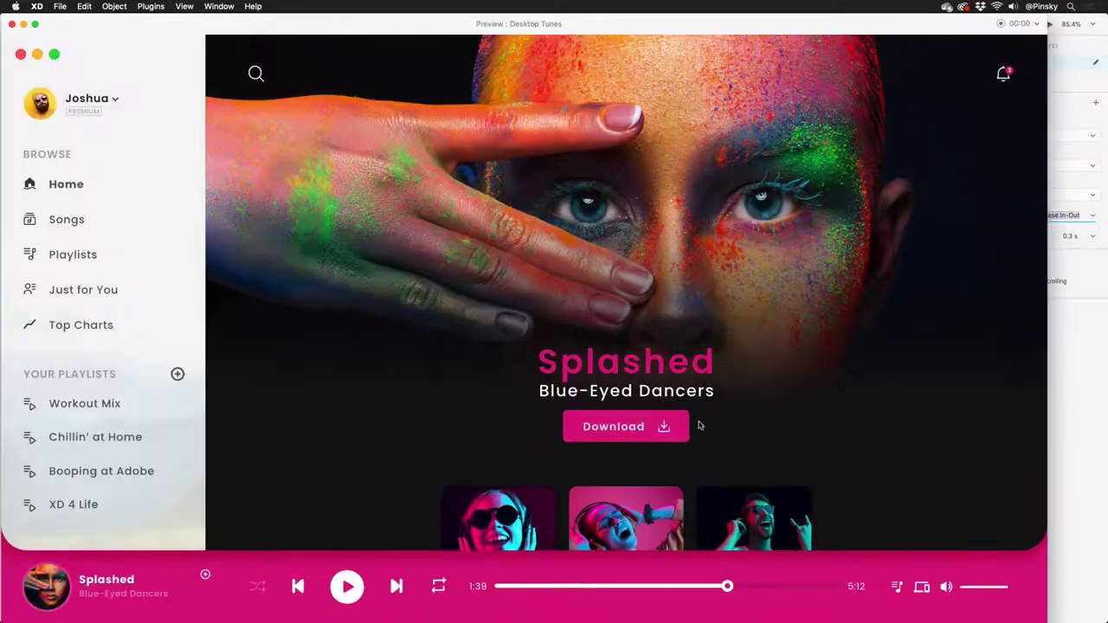
{"action": "left_click", "coordinate": [255, 75]}
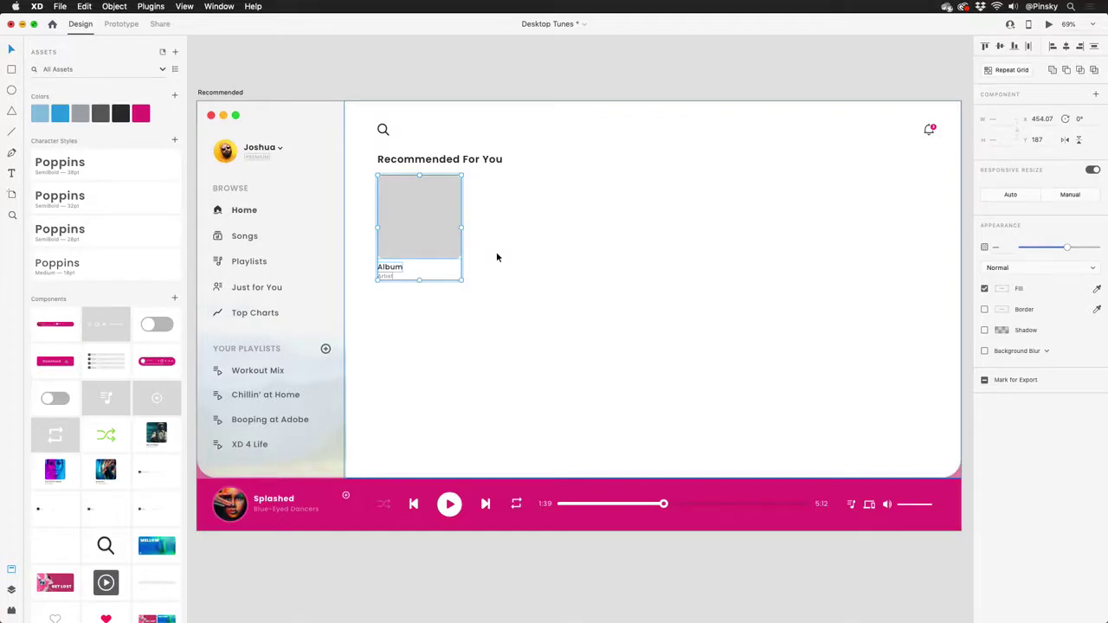
Repeat the album placeholder card as a grid of five columns and three rows with wider column and row spacing
{"action": "left_click", "coordinate": [1009, 70]}
{"action": "left_click_drag", "start_coordinate": [458, 225], "coordinate": [833, 227]}
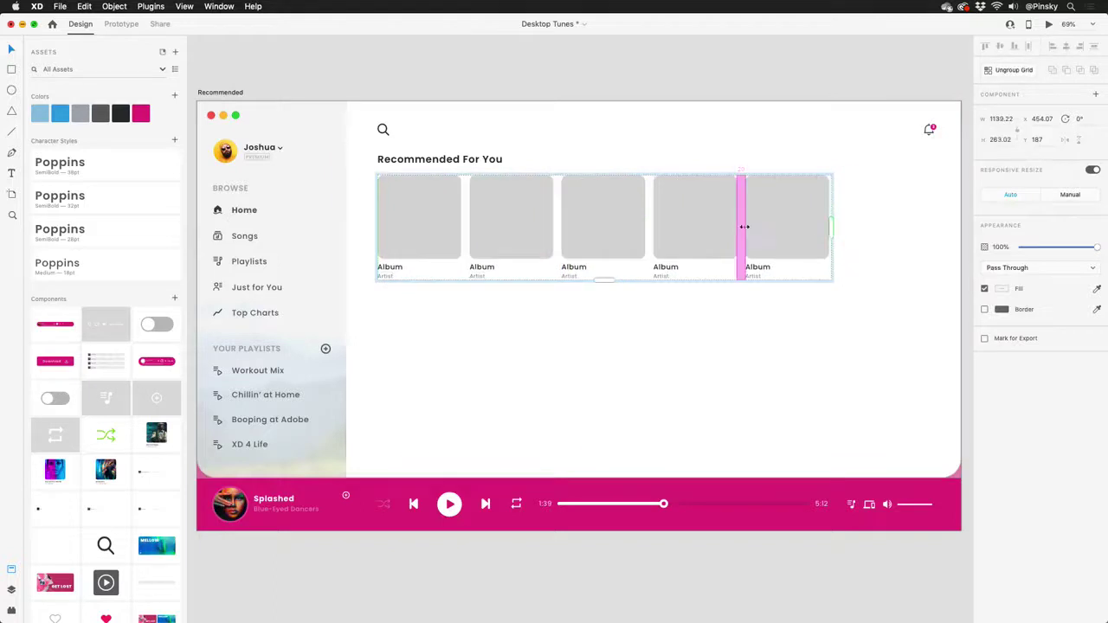
{"action": "left_click_drag", "start_coordinate": [743, 226], "coordinate": [845, 225]}
{"action": "left_click_drag", "start_coordinate": [658, 277], "coordinate": [655, 510]}
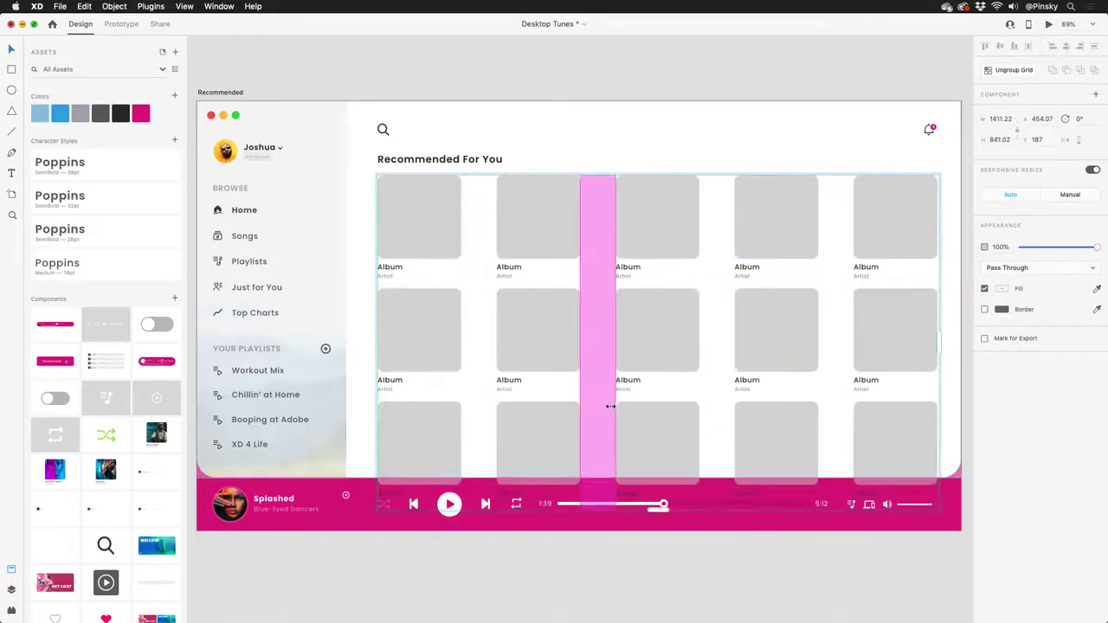
{"action": "left_click_drag", "start_coordinate": [622, 398], "coordinate": [623, 420]}
Fill the album grid with the images from the Tunes folder in Finder and the text from Albums.txt and Artists.txt
{"action": "key", "text": "super+Tab"}
{"action": "left_click_drag", "start_coordinate": [681, 297], "coordinate": [1051, 530]}
{"action": "left_click_drag", "start_coordinate": [708, 325], "coordinate": [624, 224]}
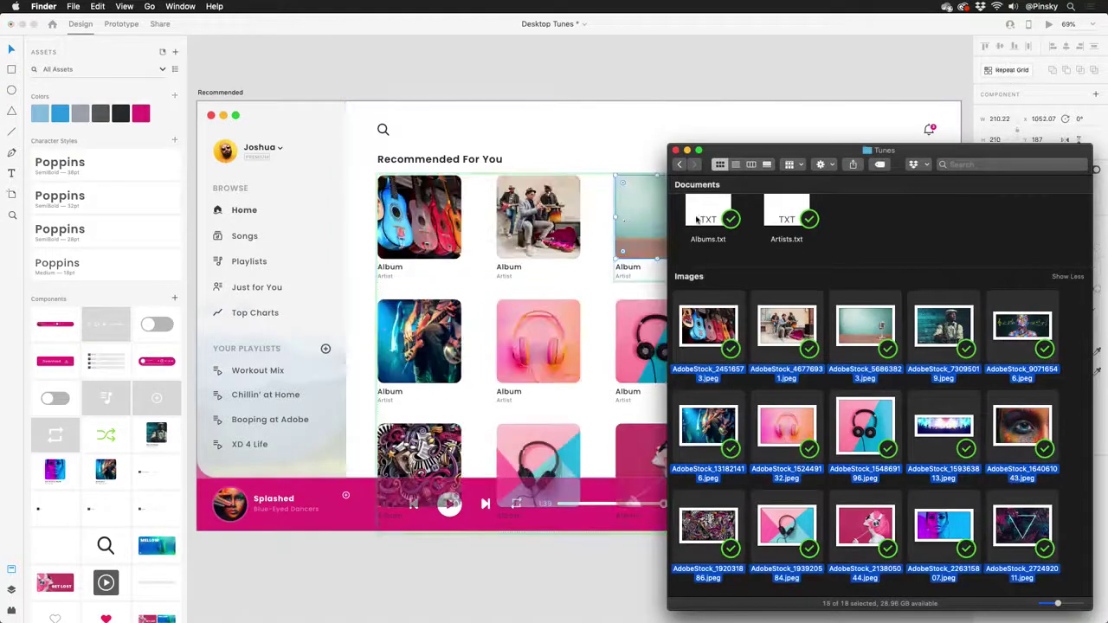
{"action": "left_click_drag", "start_coordinate": [696, 220], "coordinate": [624, 244]}
{"action": "left_click_drag", "start_coordinate": [786, 220], "coordinate": [654, 269]}
Center-align the album and artist text under the covers in the grid
{"action": "double_click", "coordinate": [640, 269]}
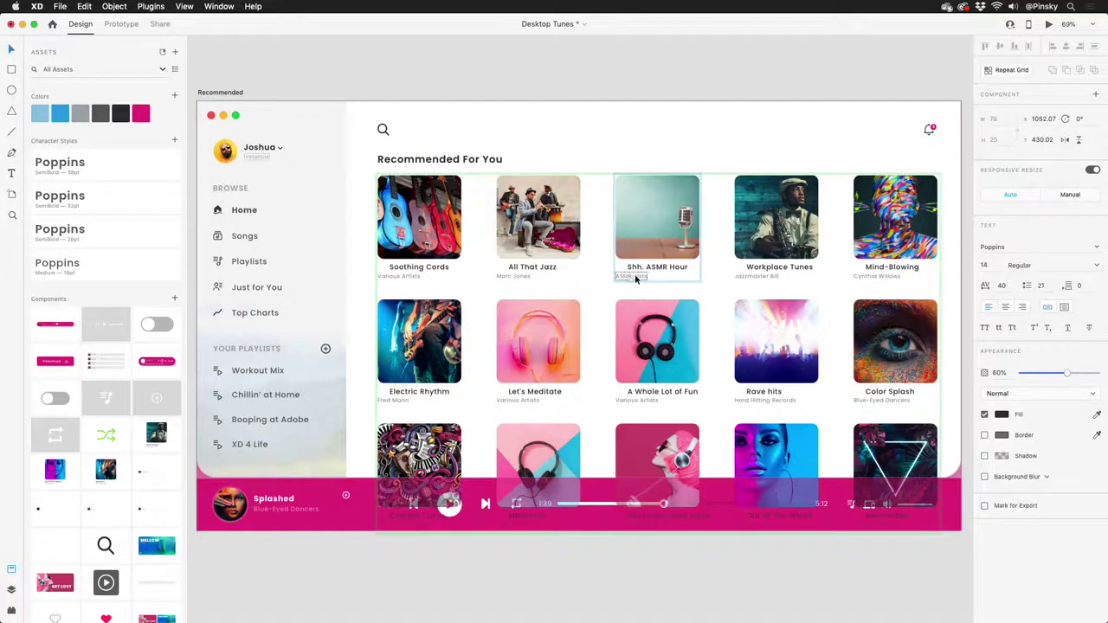
{"action": "left_click", "coordinate": [657, 277], "text": "shift"}
{"action": "left_click", "coordinate": [1006, 308]}
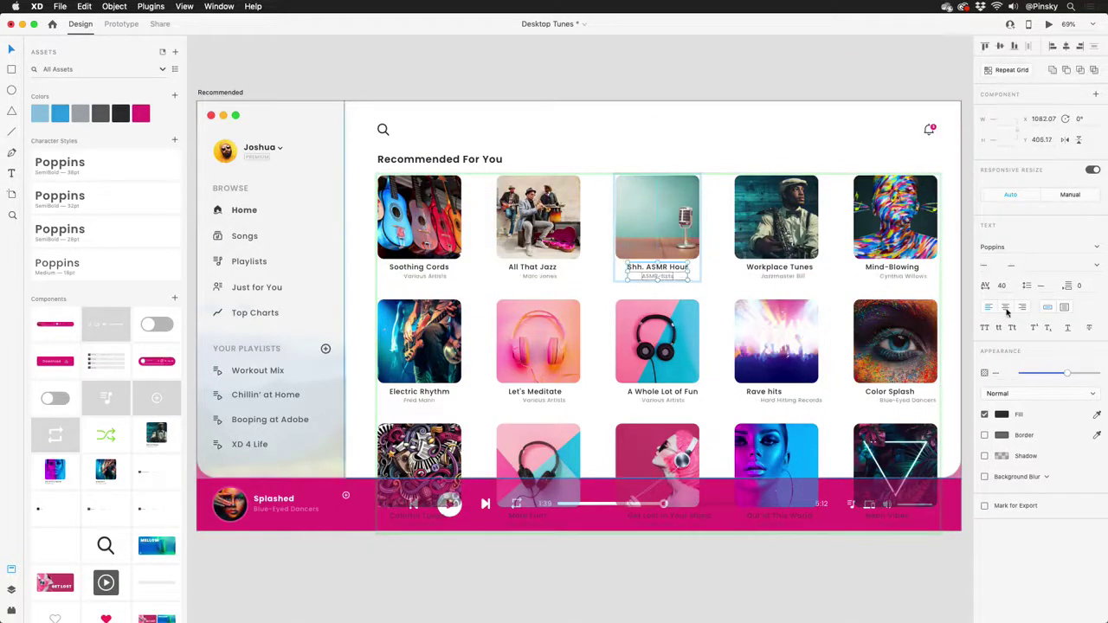
{"action": "left_click", "coordinate": [673, 111]}
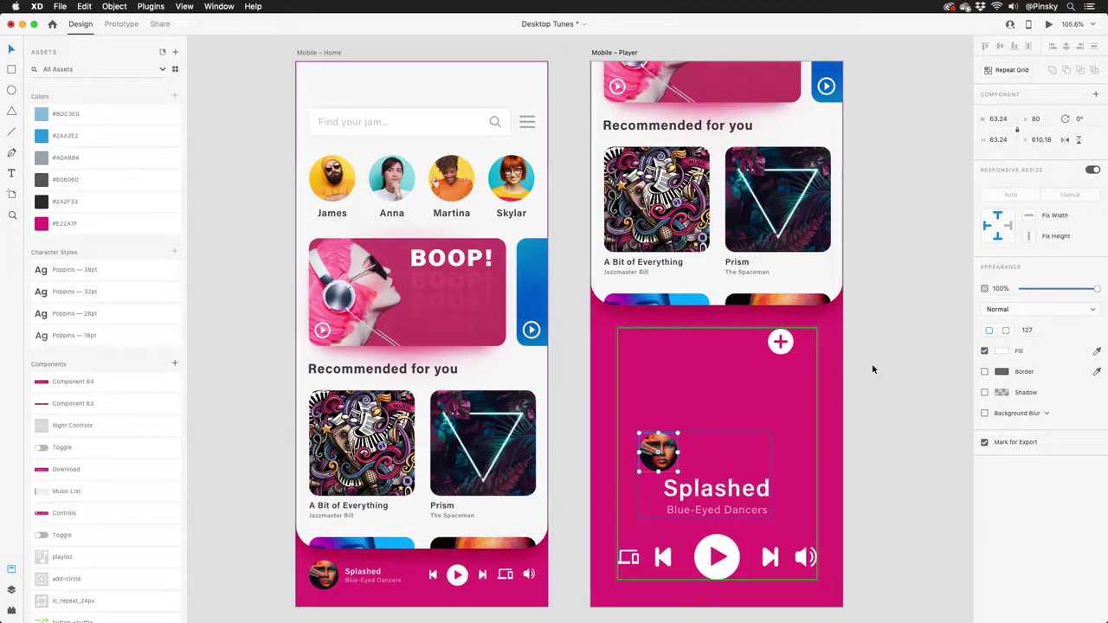
Enlarge the circular cover art on the Mobile – Player artboard to about 258 × 258 and select the play button below it
{"action": "left_click_drag", "start_coordinate": [678, 431], "coordinate": [845, 318]}
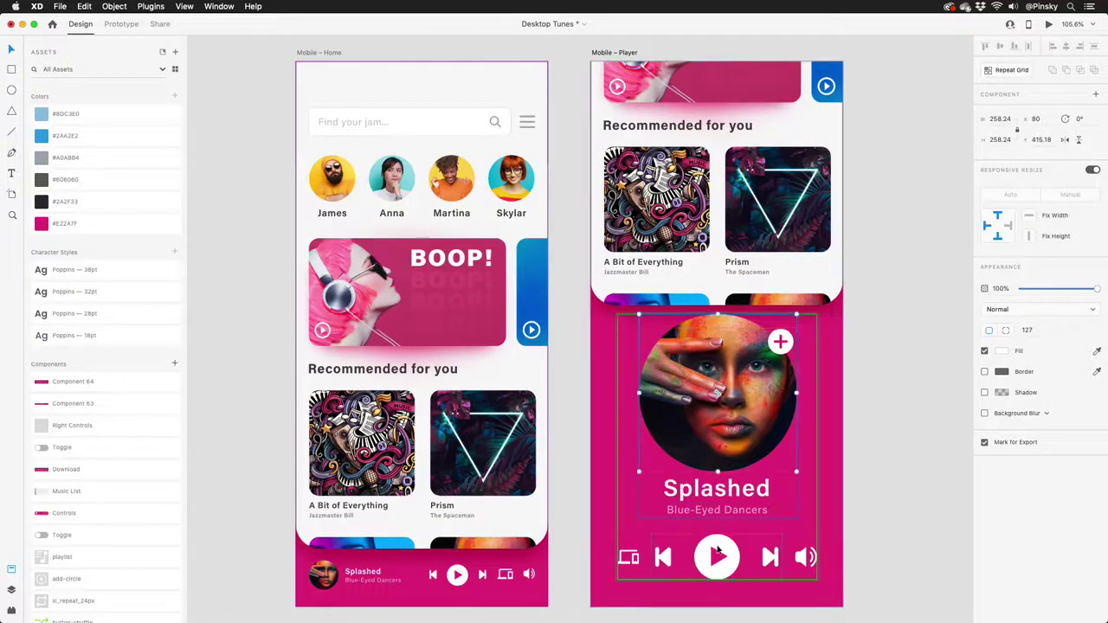
{"action": "left_click", "coordinate": [718, 551]}
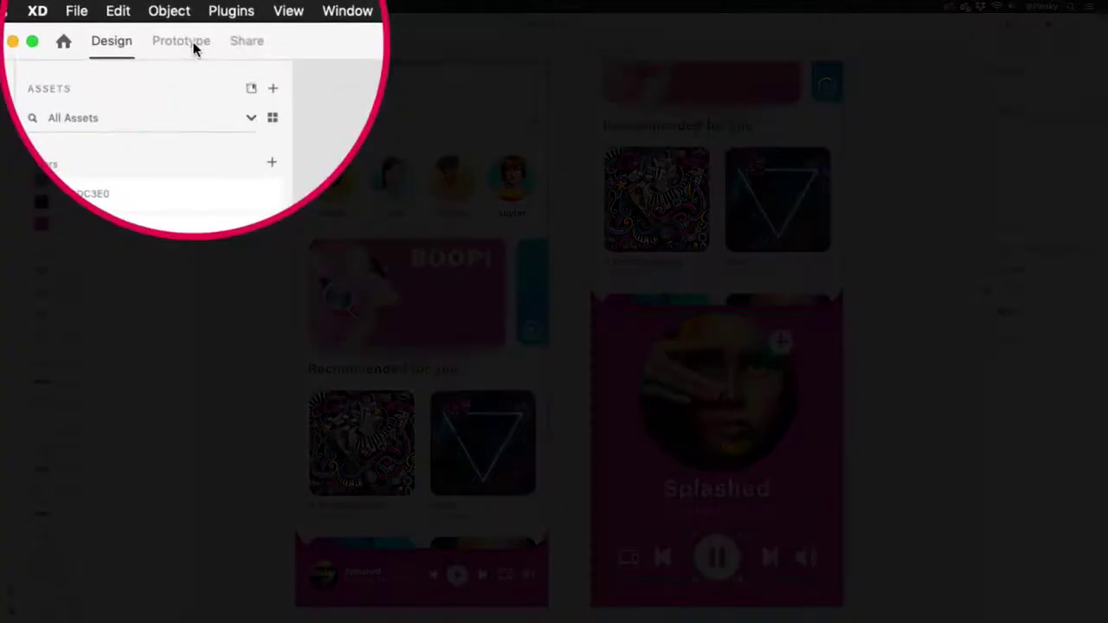
In Prototype mode, link the play button on the Mobile – Home artboard to the Mobile – Player artboard
{"action": "left_click", "coordinate": [121, 24]}
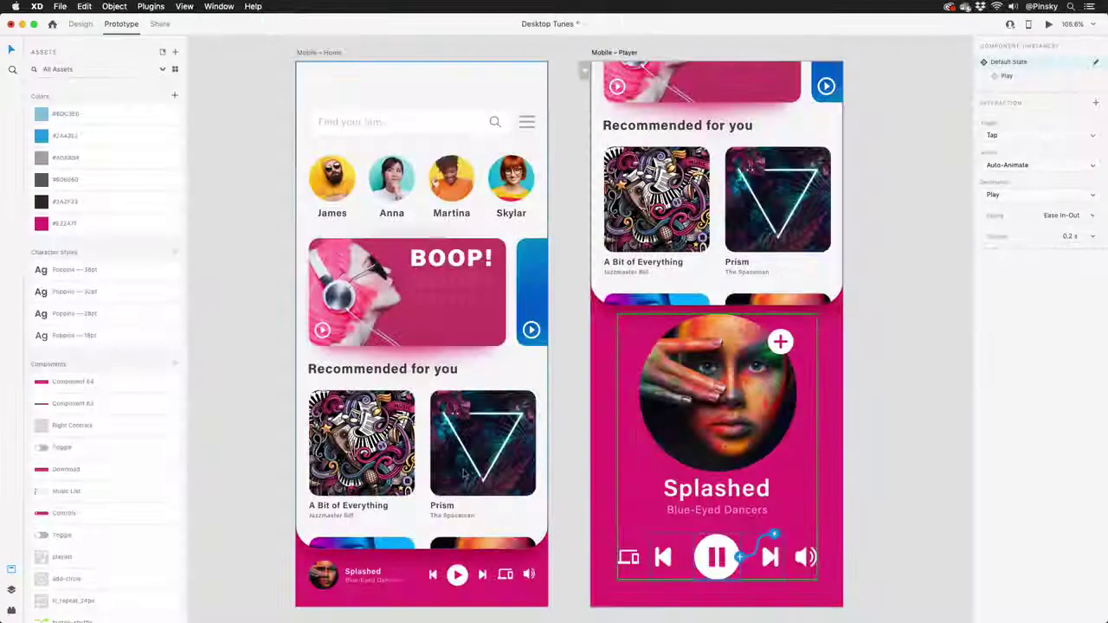
{"action": "left_click", "coordinate": [457, 574]}
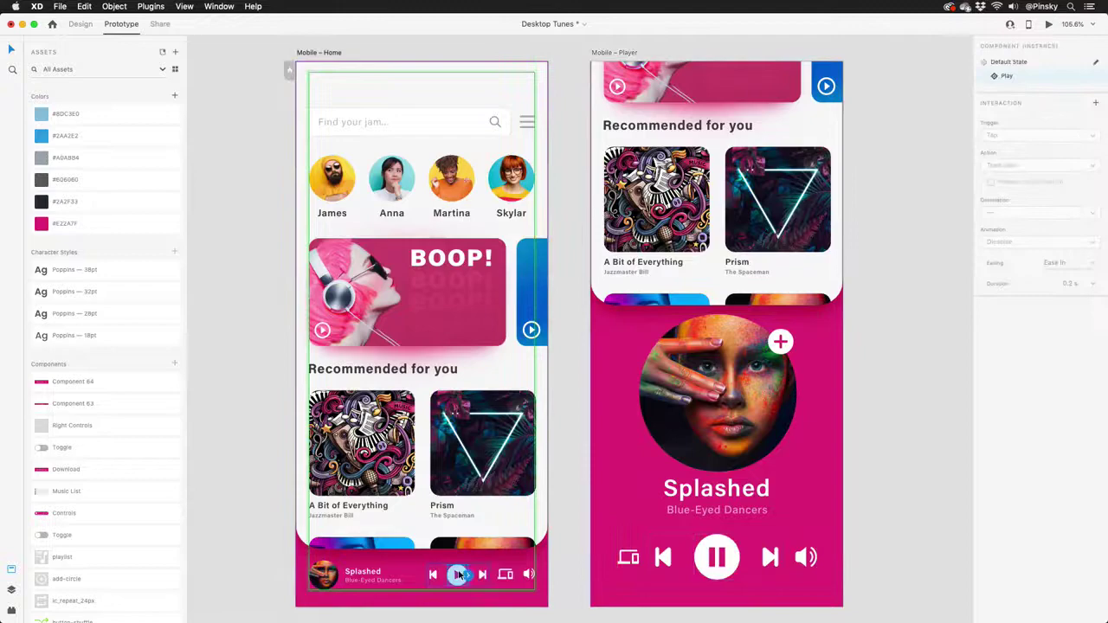
{"action": "left_click_drag", "start_coordinate": [467, 573], "coordinate": [626, 372]}
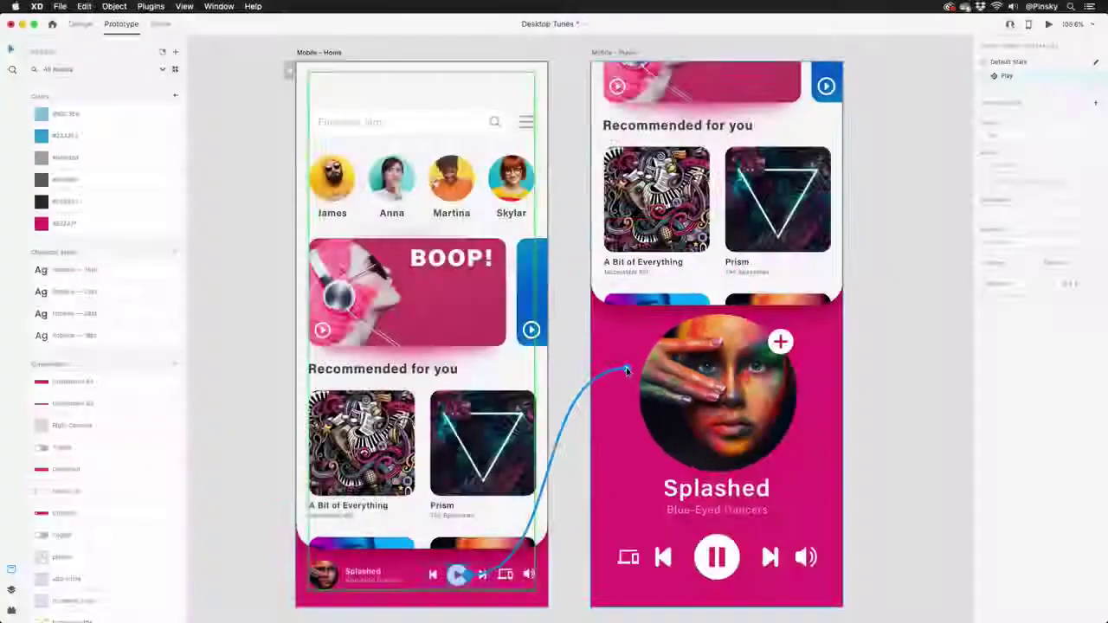
Set the link's trigger to Tap and its action to Auto-Animate, and test the play button in the preview
{"action": "left_click", "coordinate": [1004, 135]}
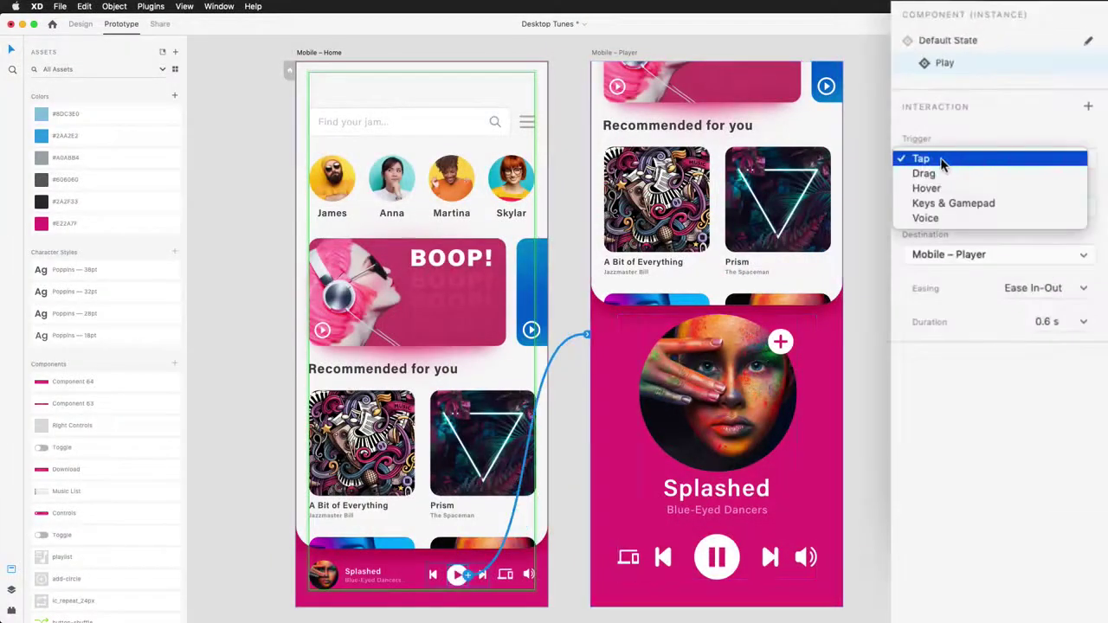
{"action": "left_click", "coordinate": [958, 161]}
{"action": "left_click", "coordinate": [949, 207]}
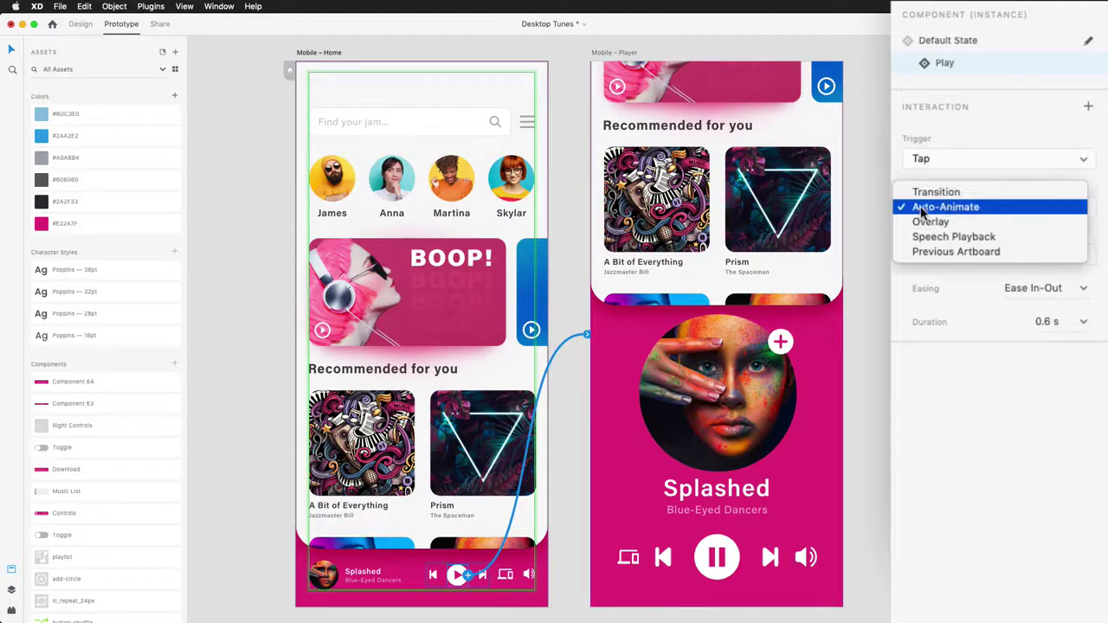
{"action": "left_click", "coordinate": [963, 208]}
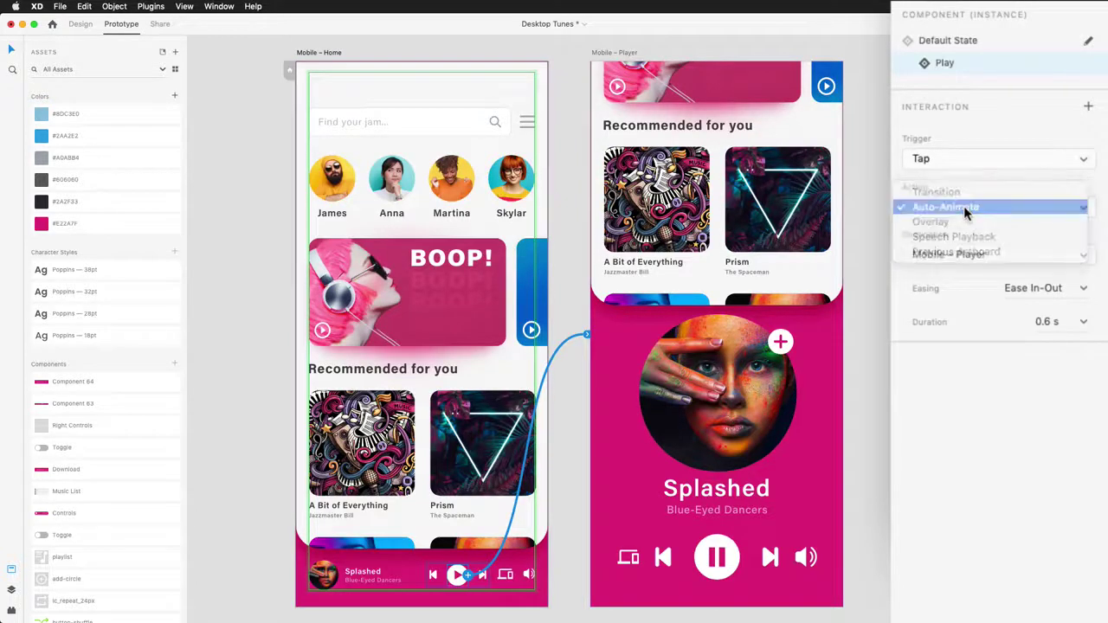
{"action": "left_click", "coordinate": [1048, 25]}
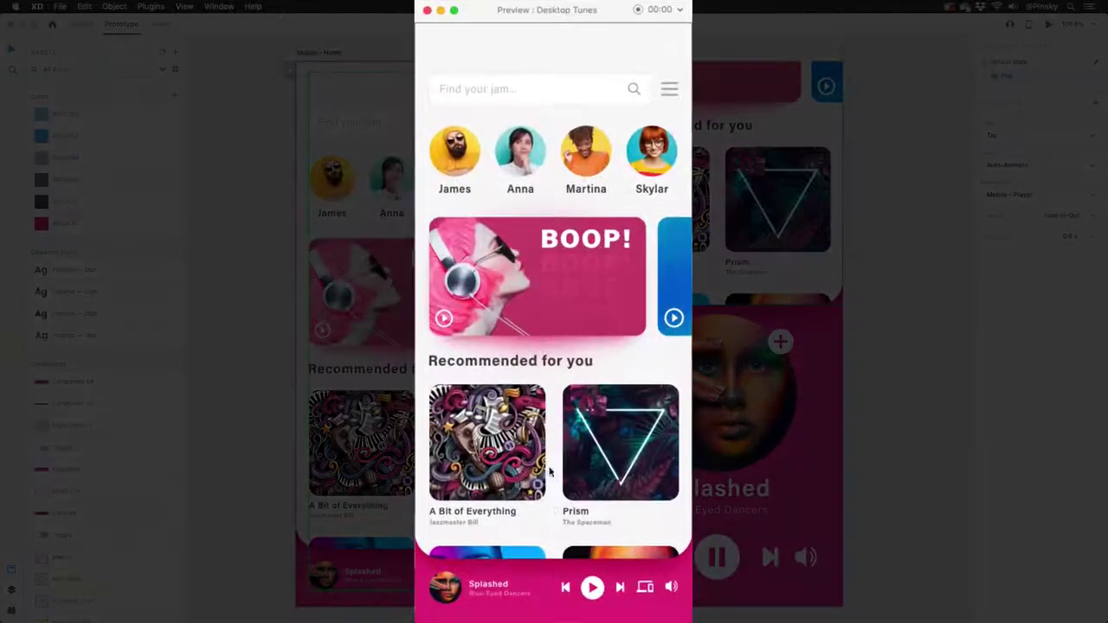
{"action": "left_click", "coordinate": [592, 586]}
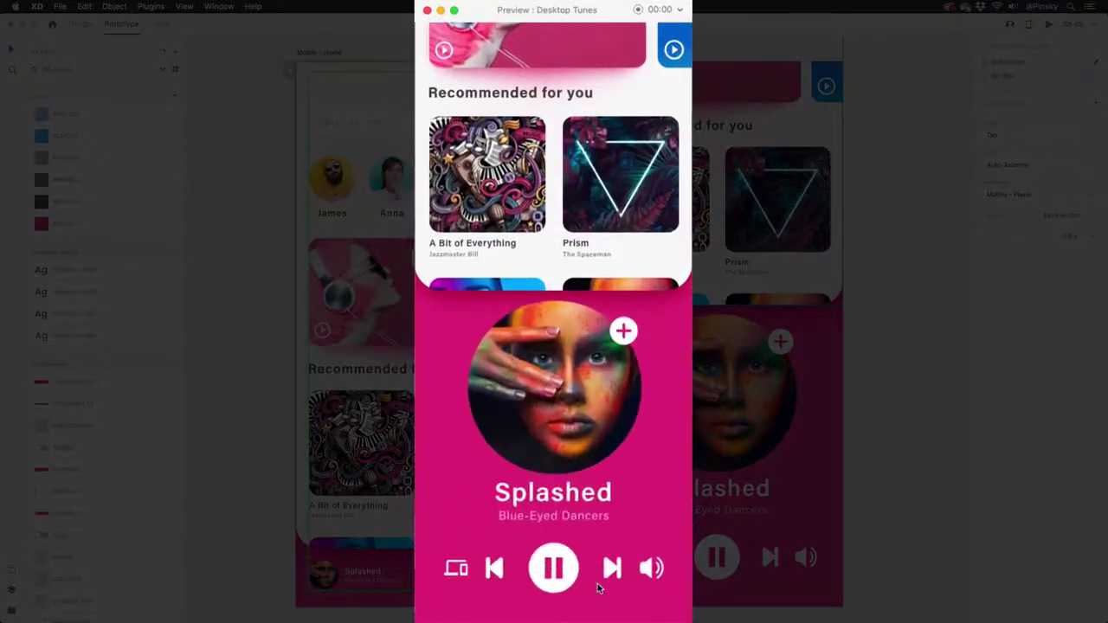